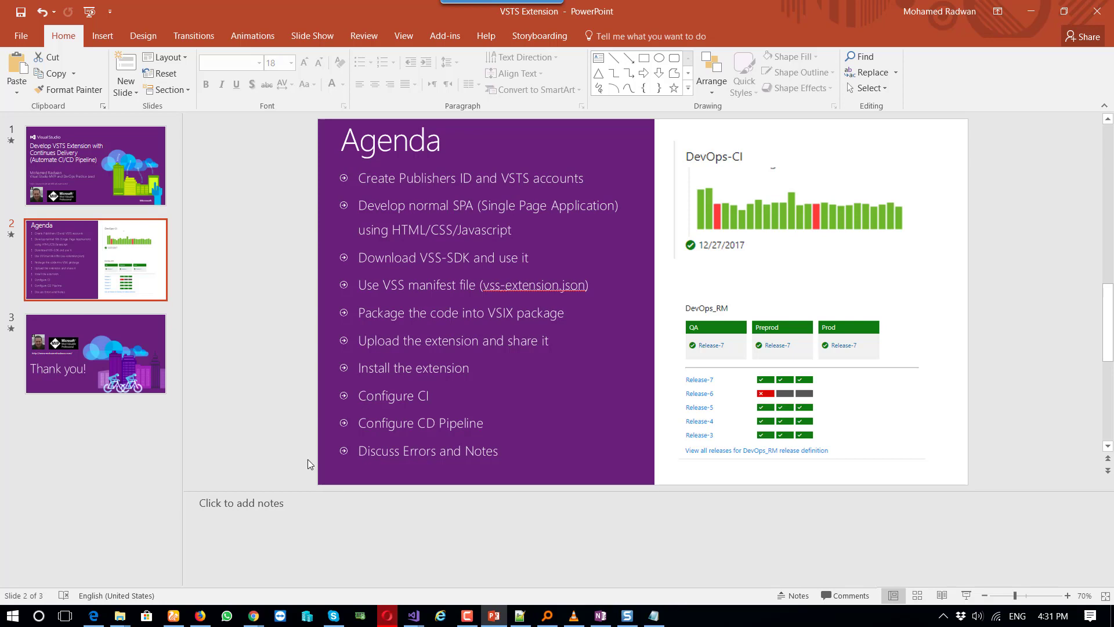
Step: Bring Chrome forward and show the 'Write your first extension for VSTS' docs tab
click(252, 617)
click(258, 594)
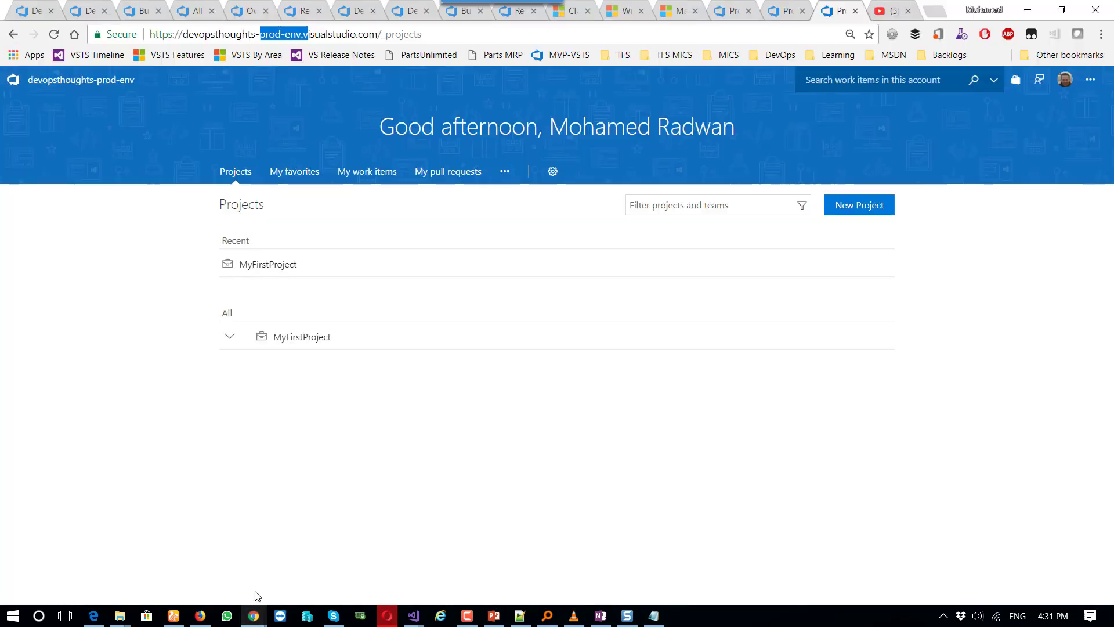
click(624, 12)
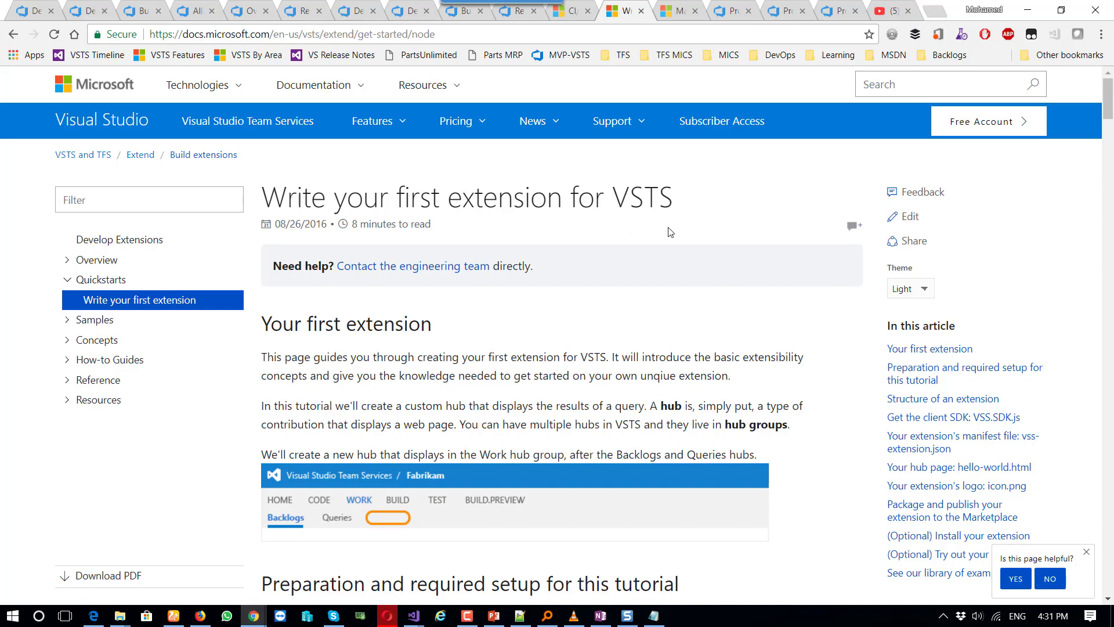
scroll(668, 232, down, 3)
scroll(667, 232, down, 5)
scroll(668, 232, up, 2)
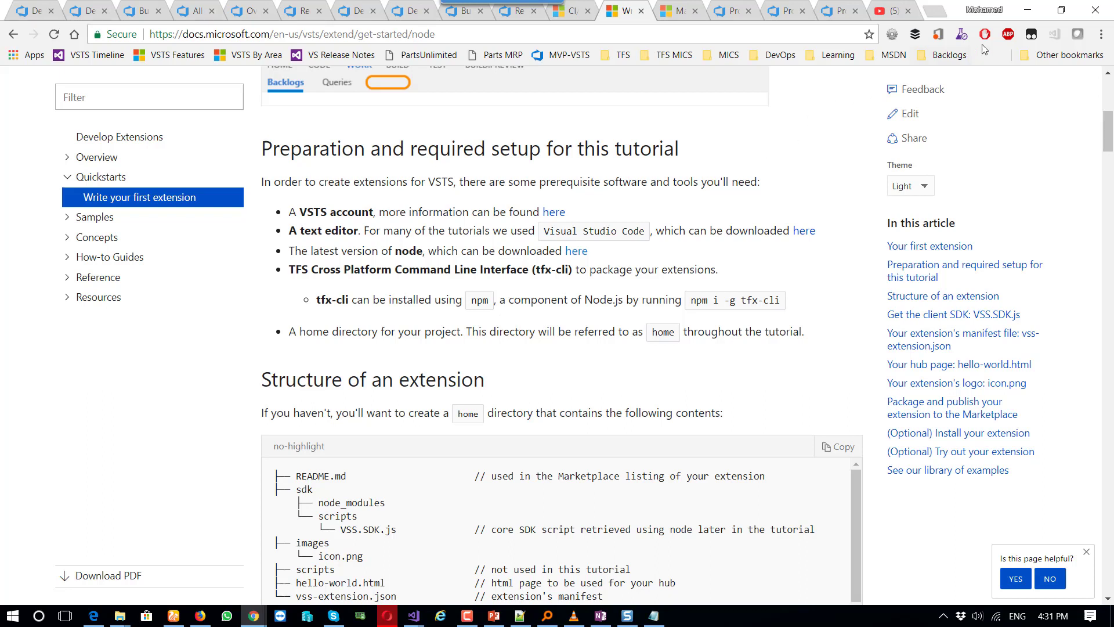
Step: Browse the DevOps-POC folder into sdk > scripts to find VSS.SDK.js, then return to DevOps-POC
click(1028, 10)
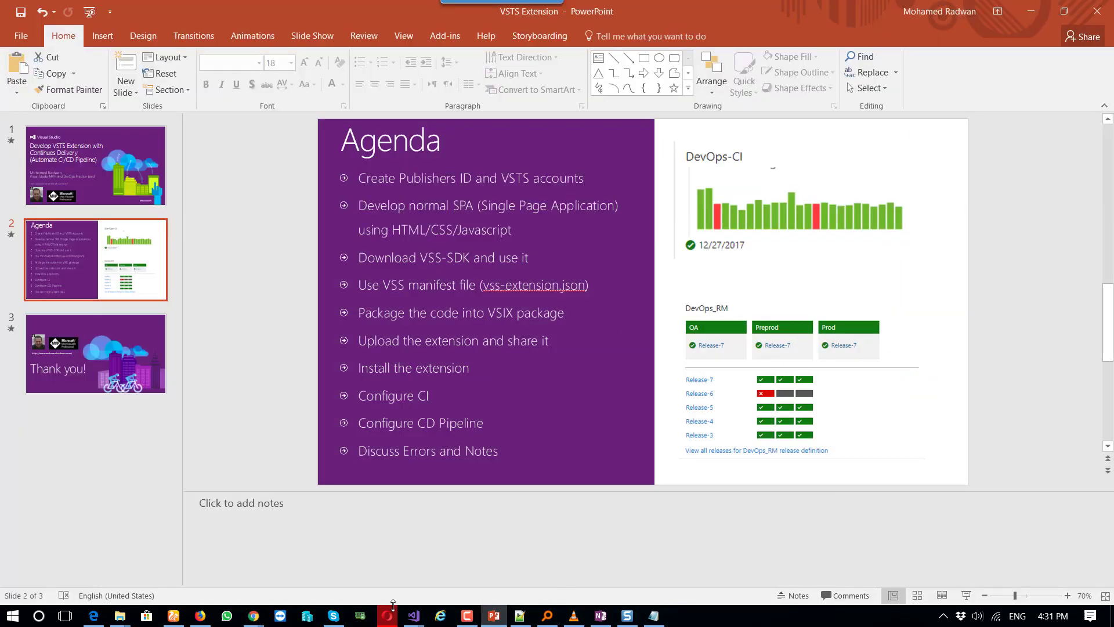
click(120, 615)
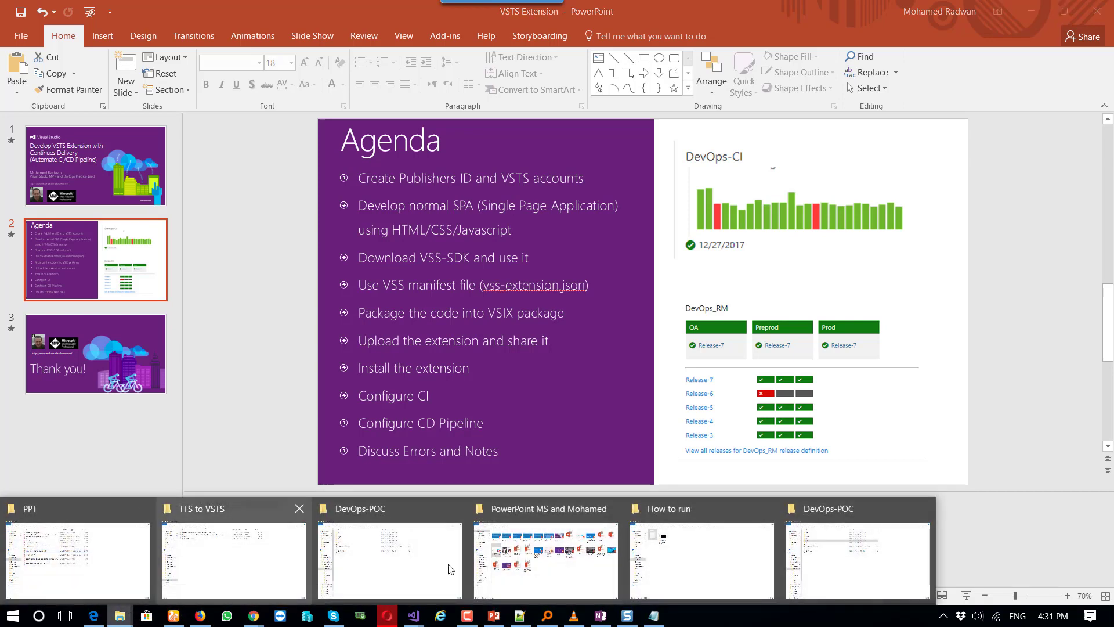
click(816, 544)
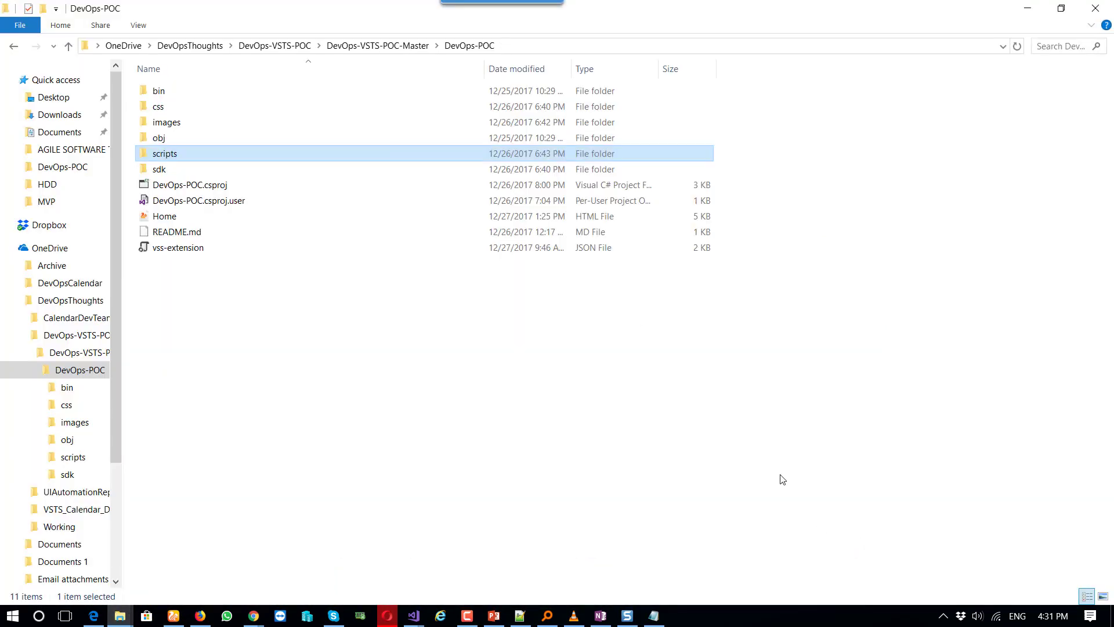
double_click(237, 156)
click(469, 45)
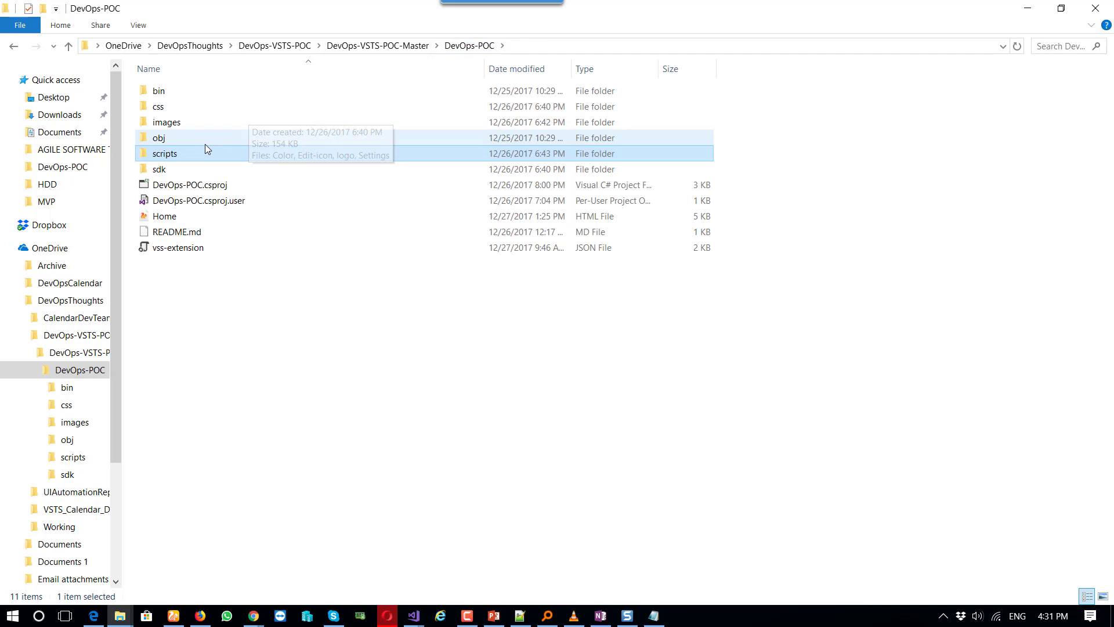
double_click(174, 168)
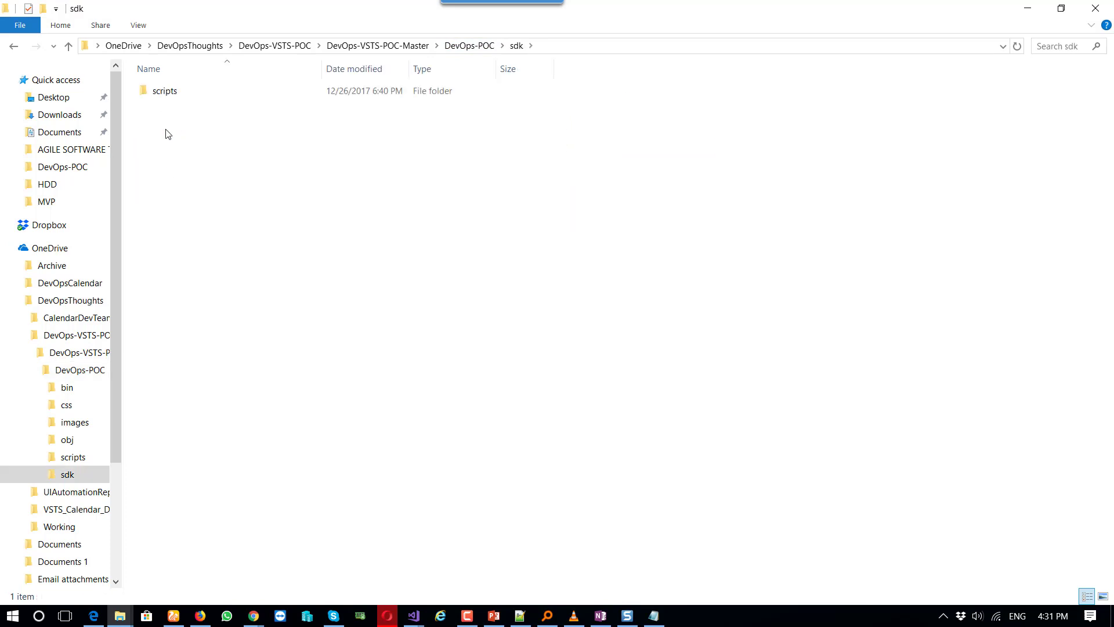
double_click(177, 92)
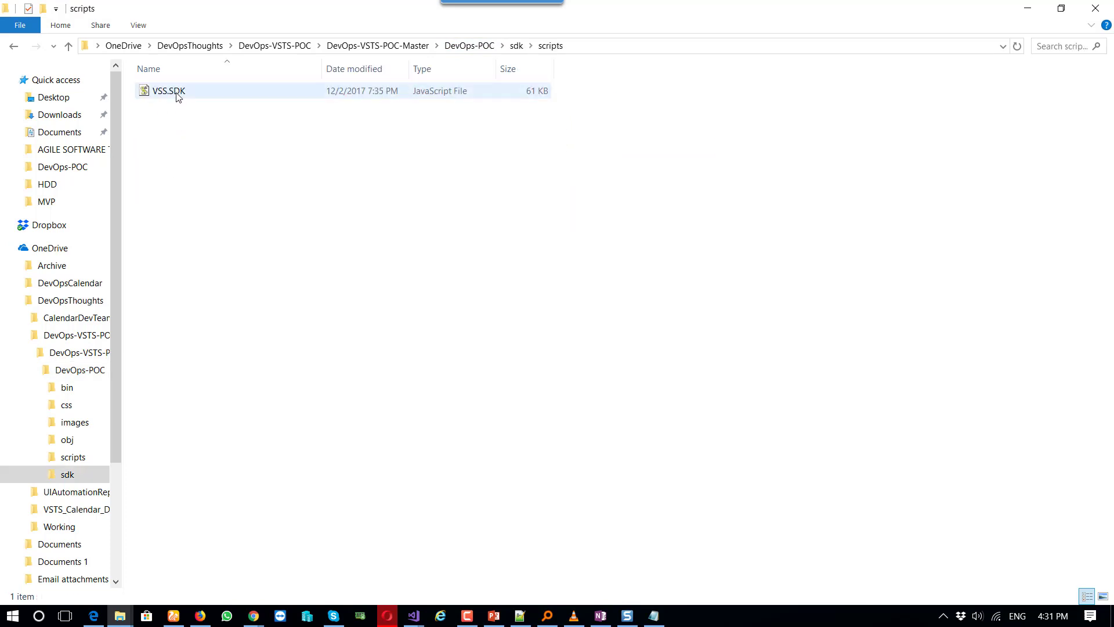
click(470, 46)
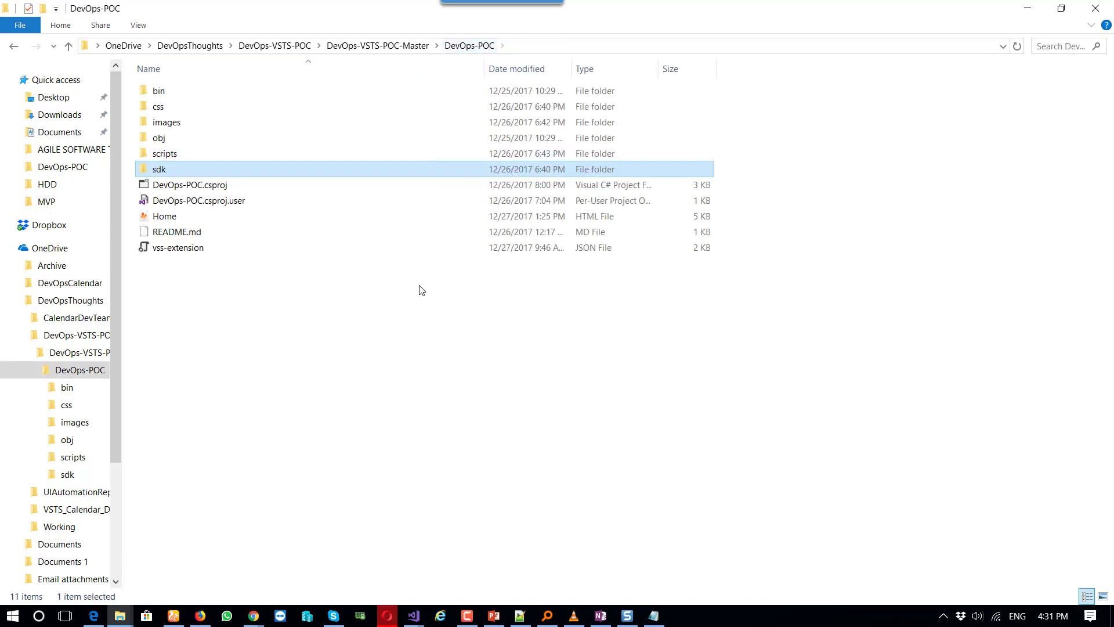
click(414, 616)
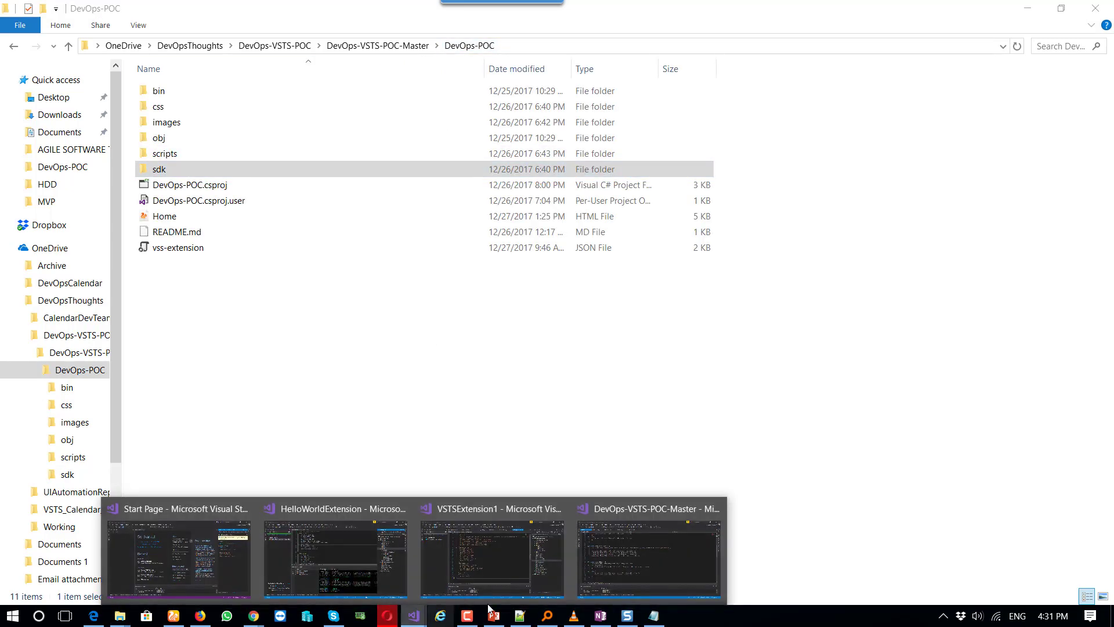
Step: Show Home.html from the DevOps-VSTS-POC-Master solution in the editor
click(628, 569)
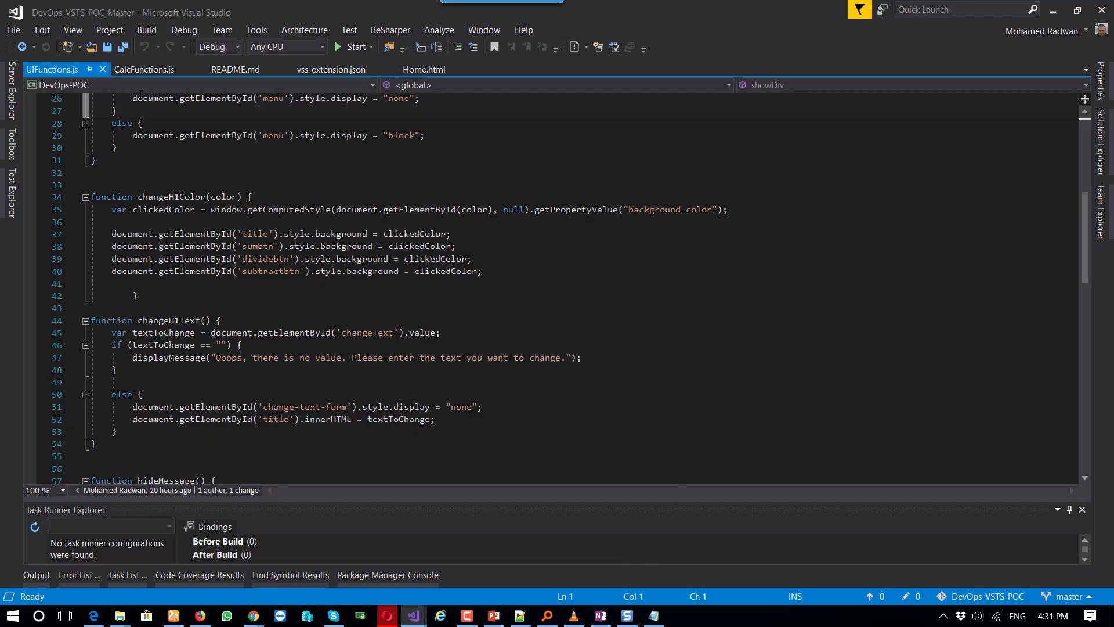
click(423, 72)
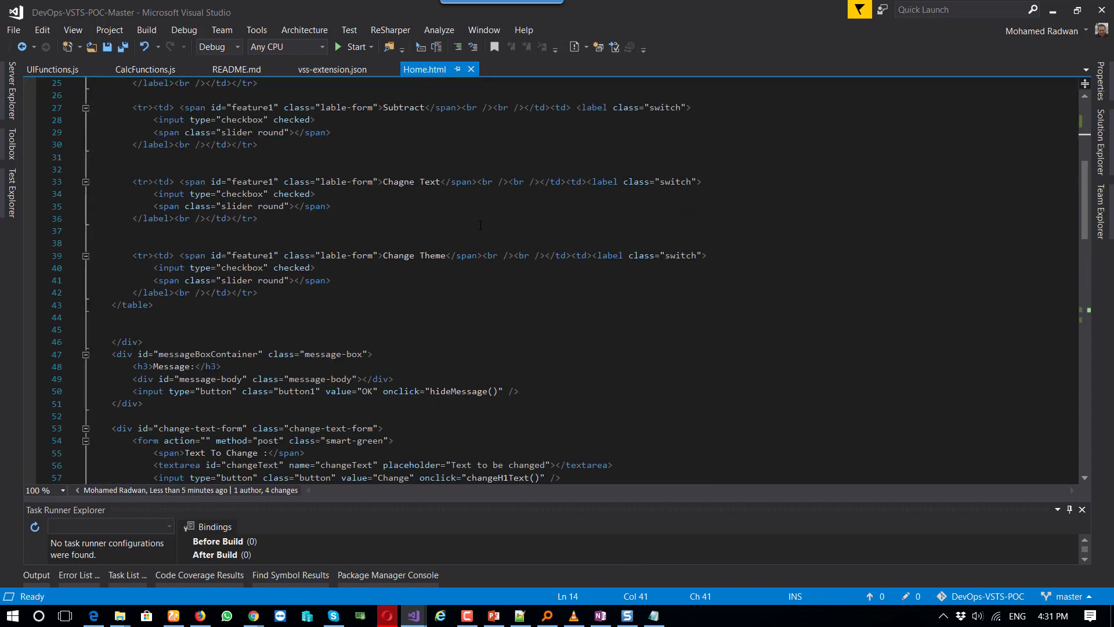
scroll(479, 225, up, 3)
scroll(477, 227, up, 5)
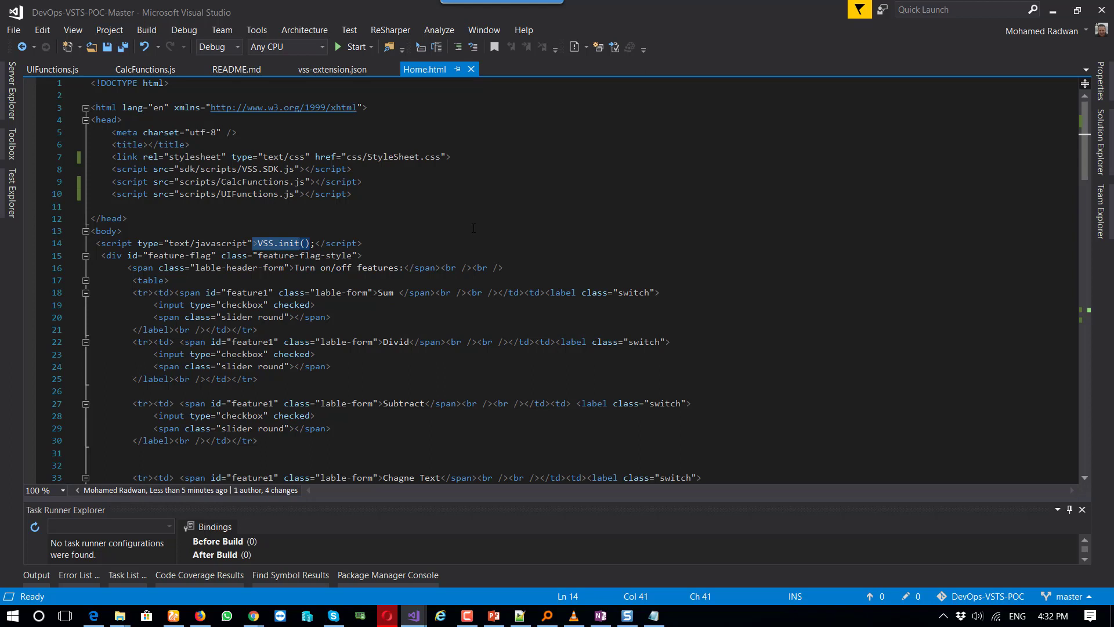
key(Home)
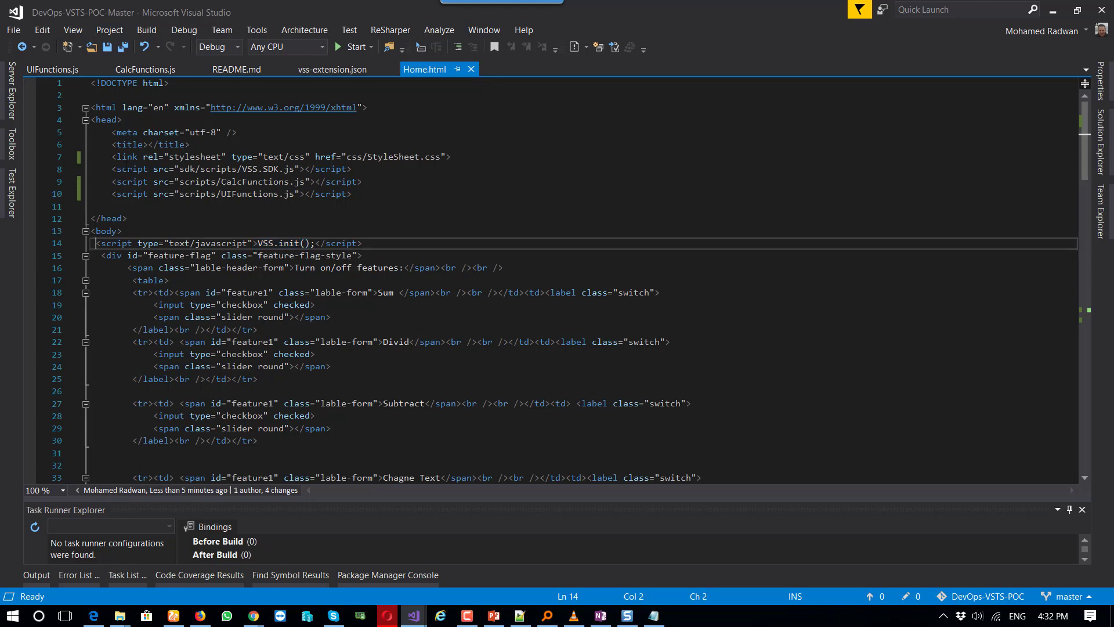
Step: Highlight the VSS.SDK.js reference on line 8 and the VSS.init() script on line 14
drag(111, 170, 355, 169)
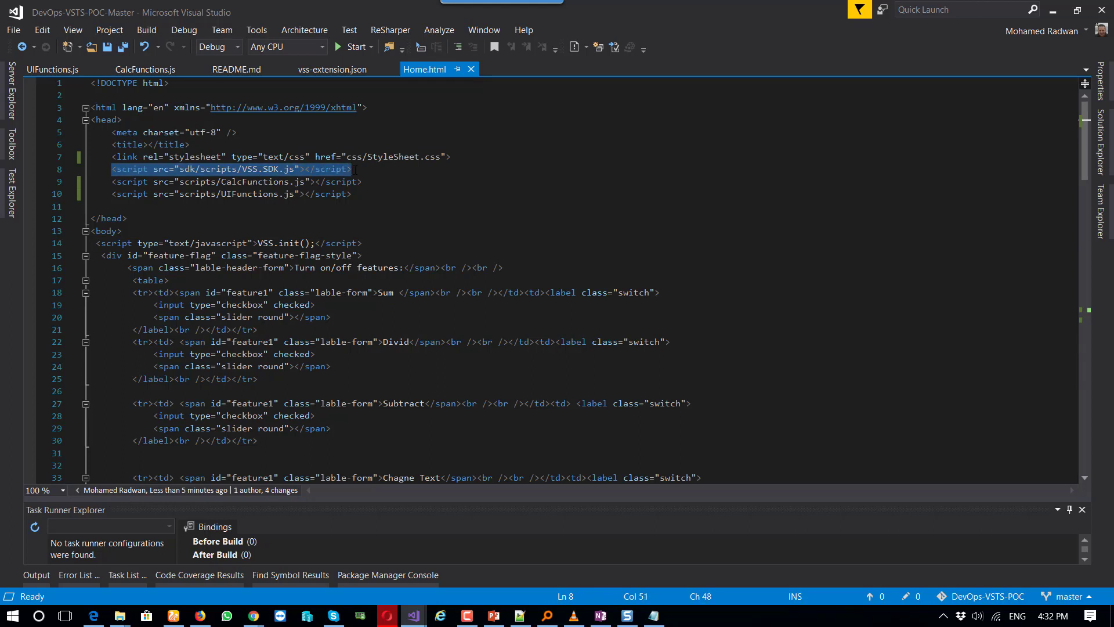
click(120, 243)
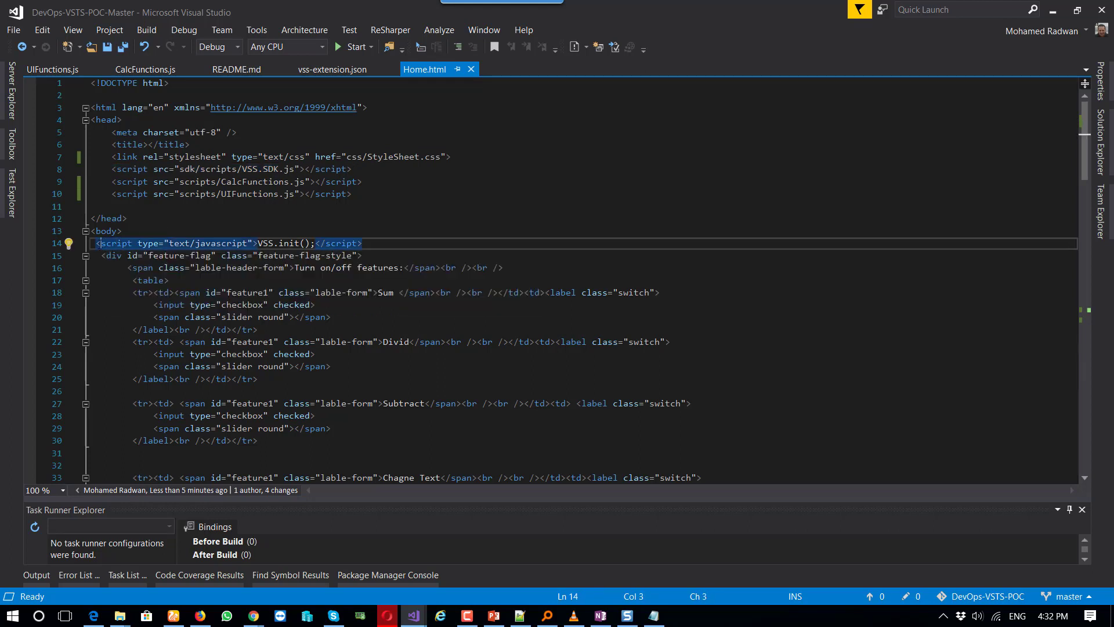
drag(98, 243, 363, 243)
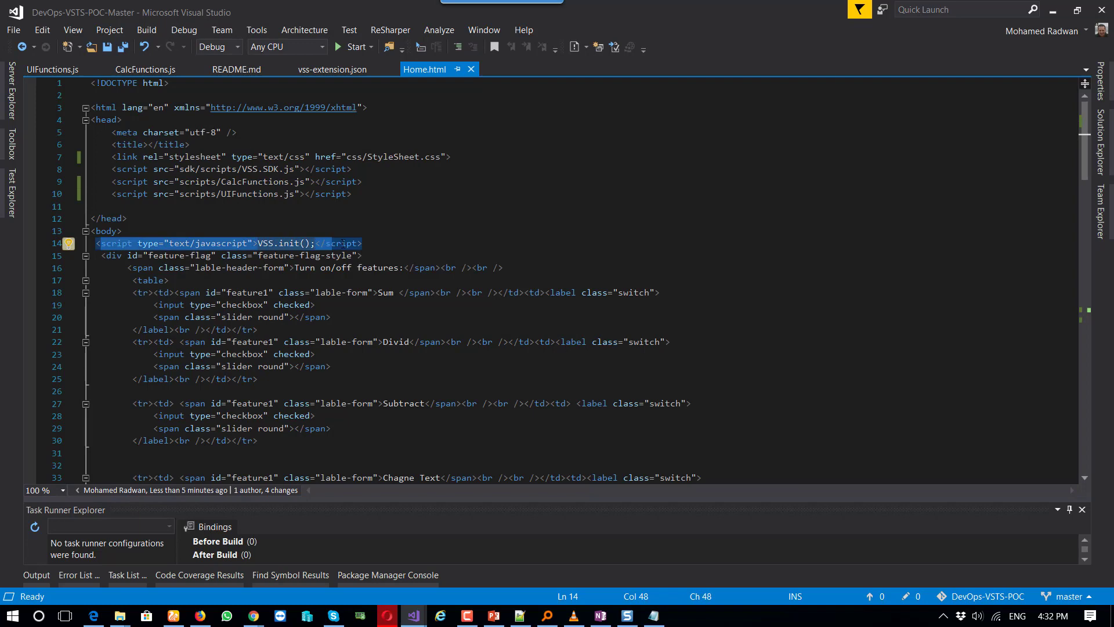
click(277, 243)
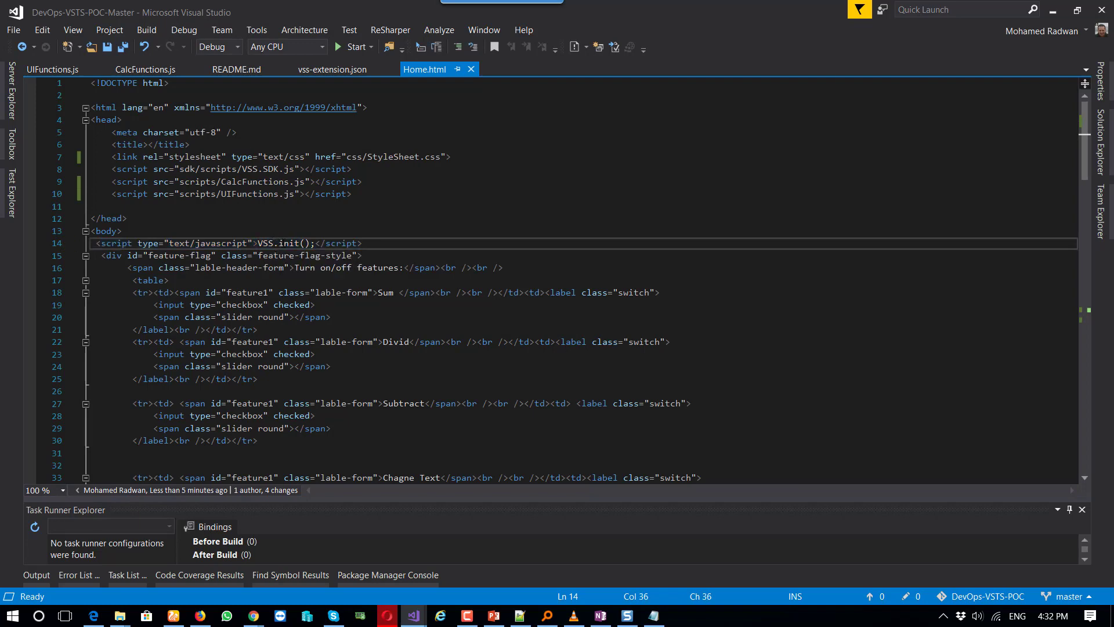
scroll(283, 246, down, 7)
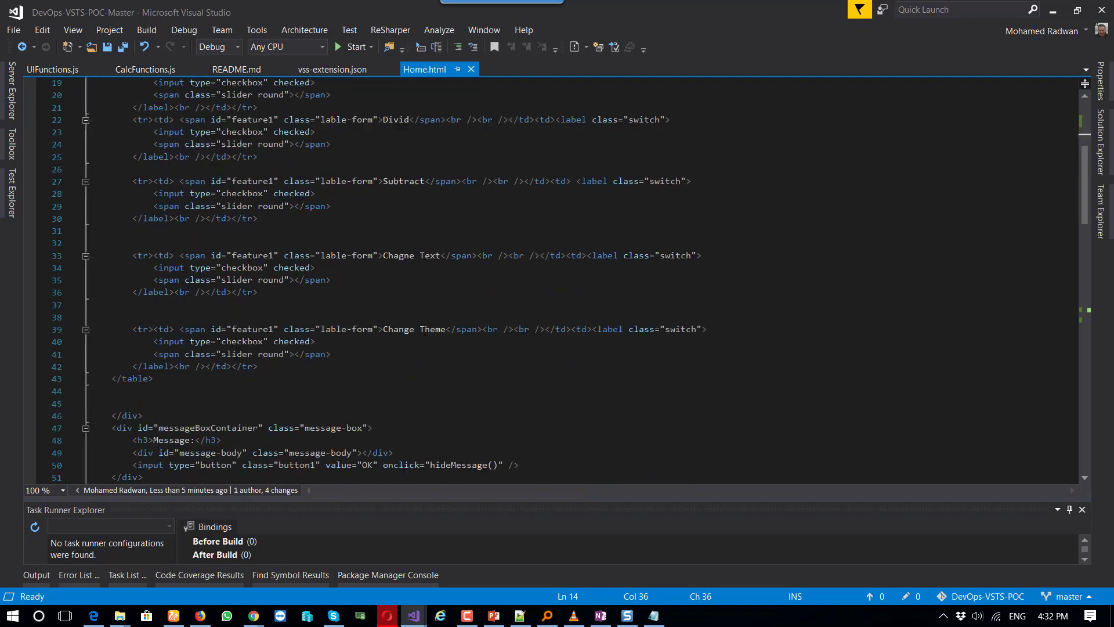
scroll(283, 246, down, 5)
scroll(282, 246, down, 4)
scroll(283, 246, down, 2)
scroll(283, 246, down, 6)
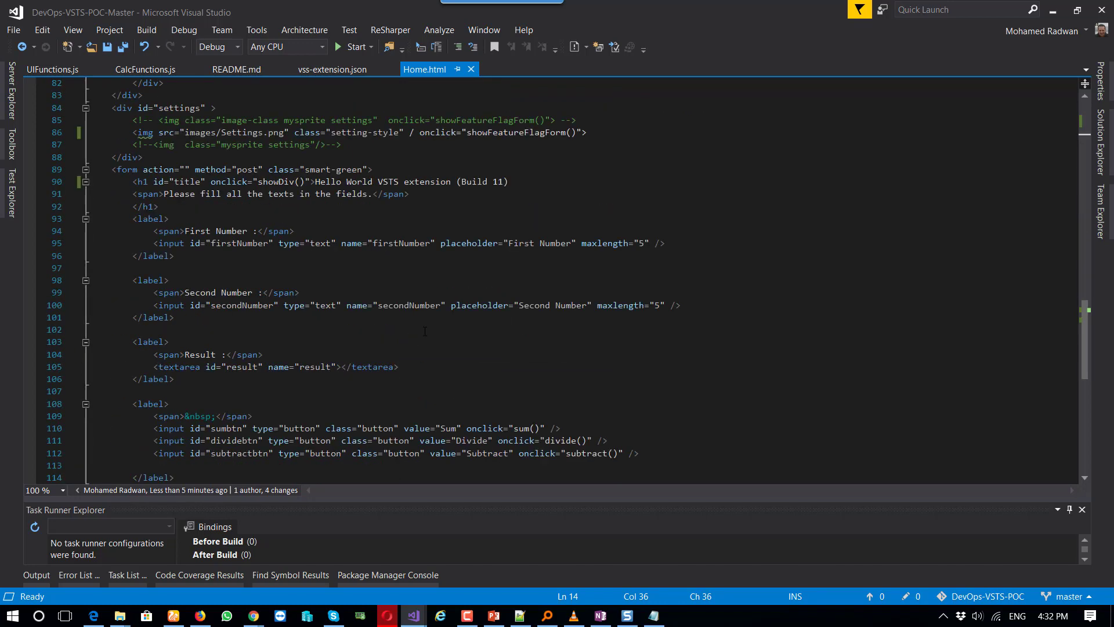
scroll(283, 247, down, 6)
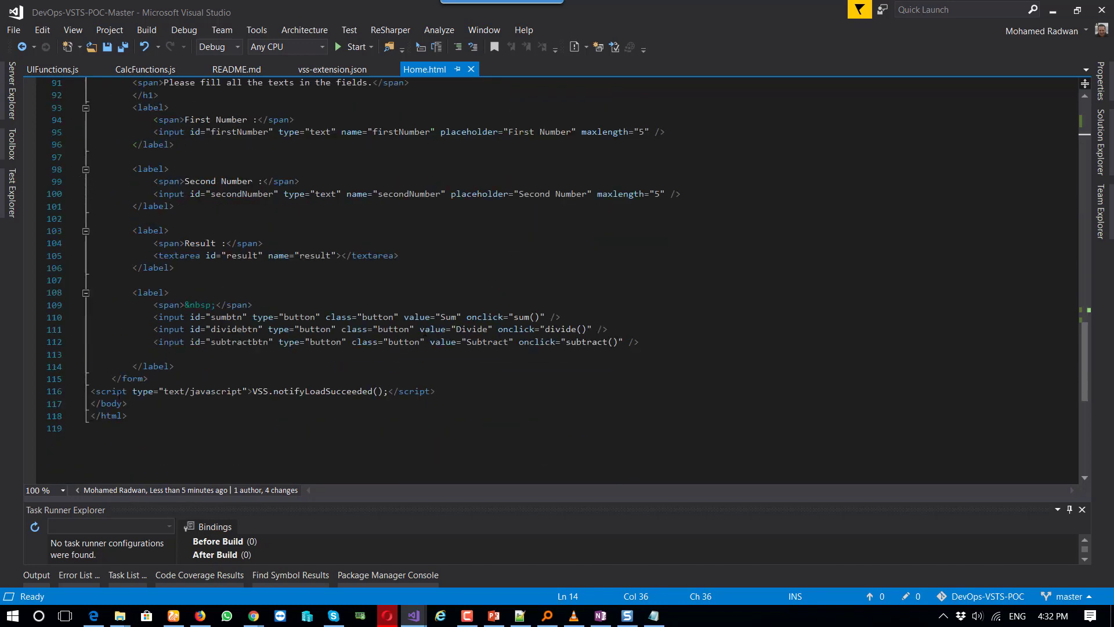
Step: Go to the VSS.notifyLoadSucceeded() line and bring up the Home.html editor context menu
click(263, 392)
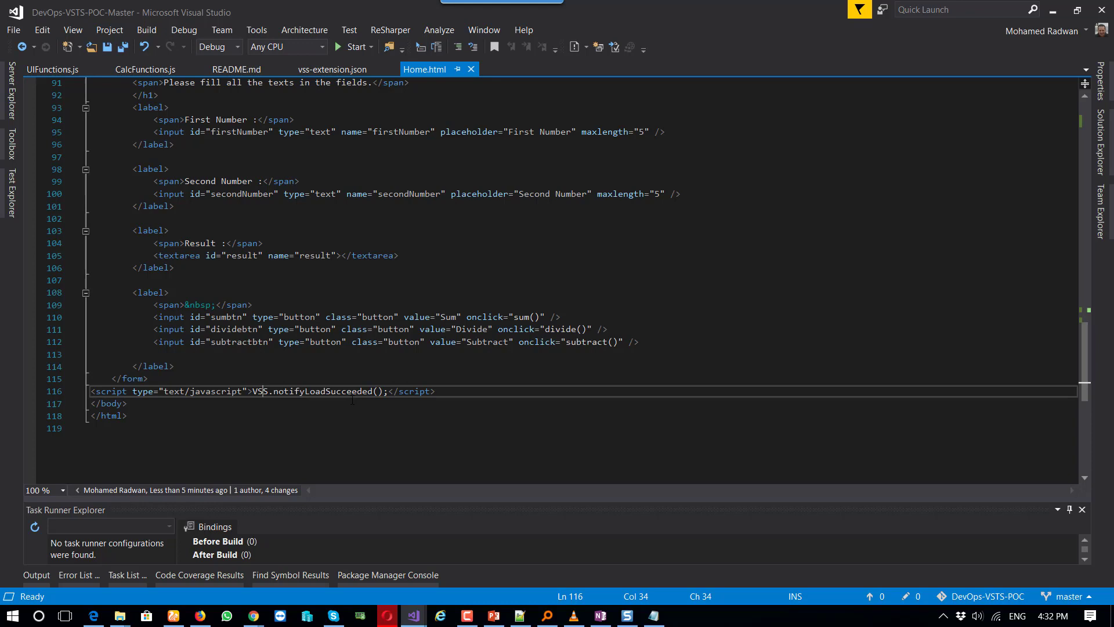
right_click(617, 245)
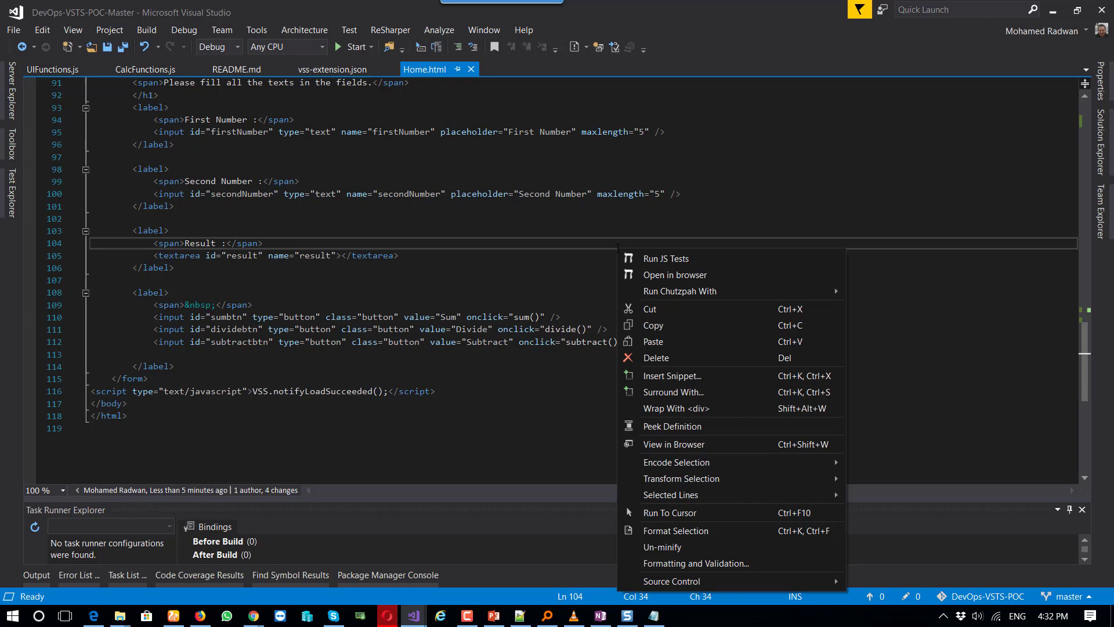
Step: View Home.html in Chrome and change its theme colour to green, then dark navy
click(684, 444)
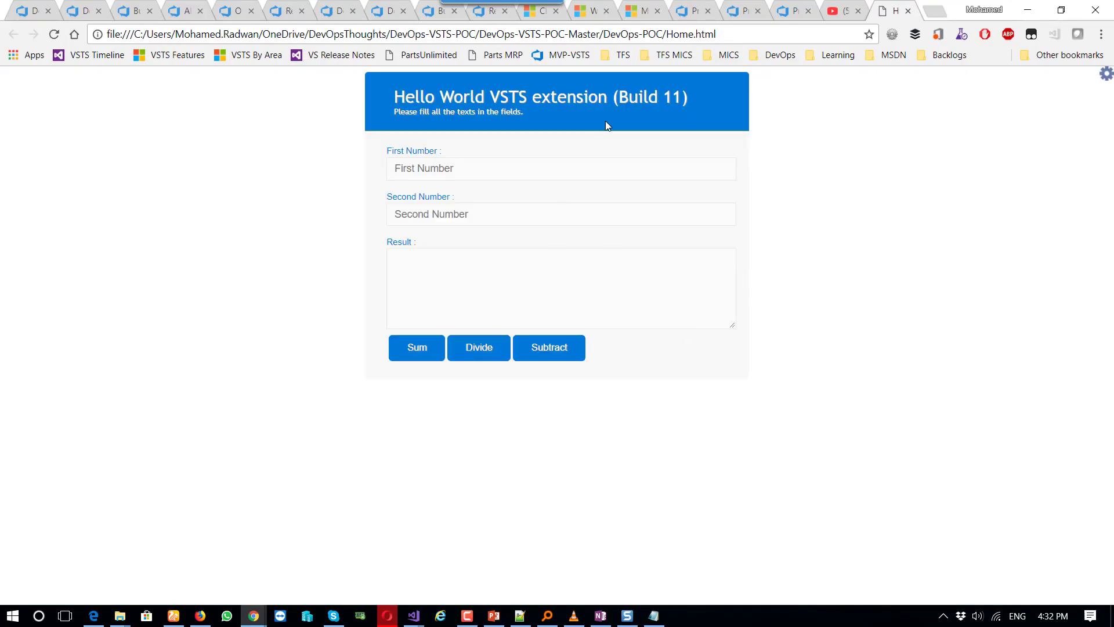
click(607, 125)
click(613, 154)
click(653, 114)
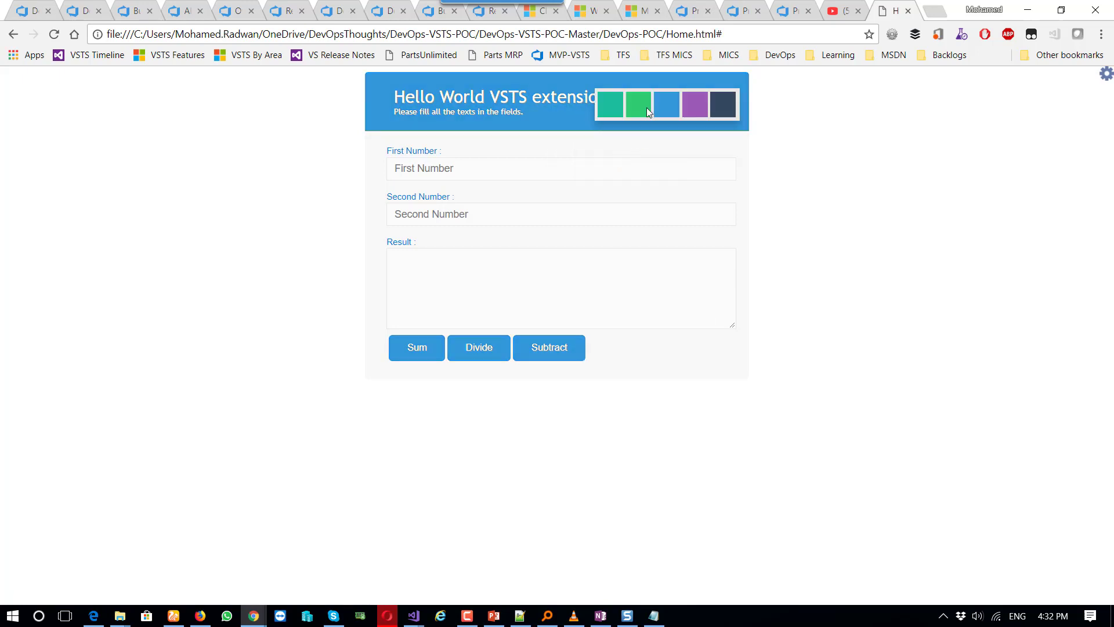
click(618, 107)
click(723, 106)
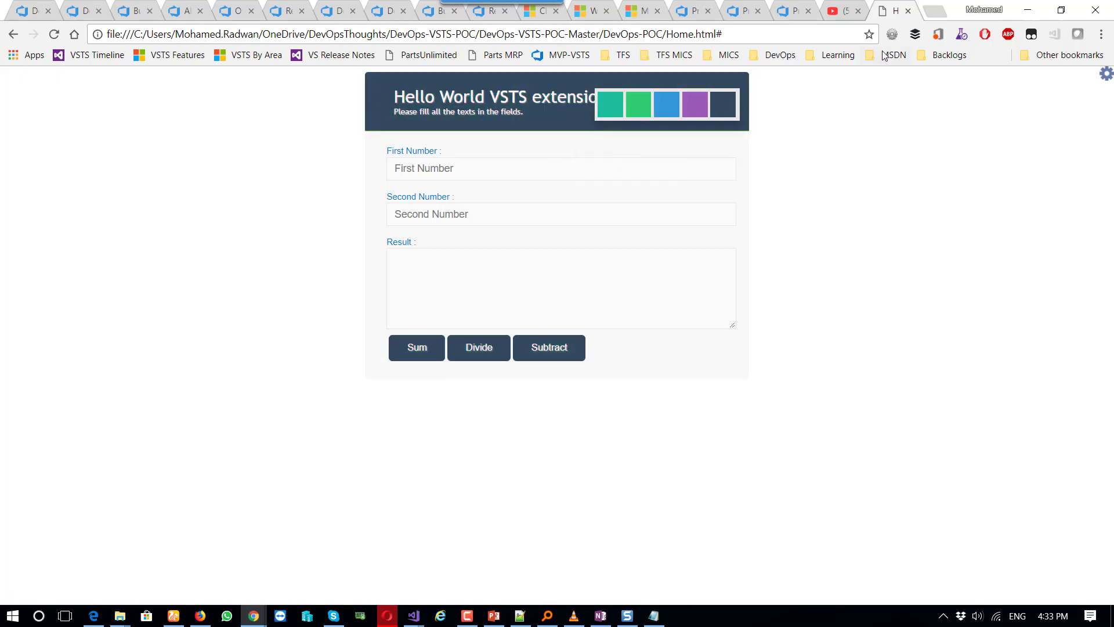